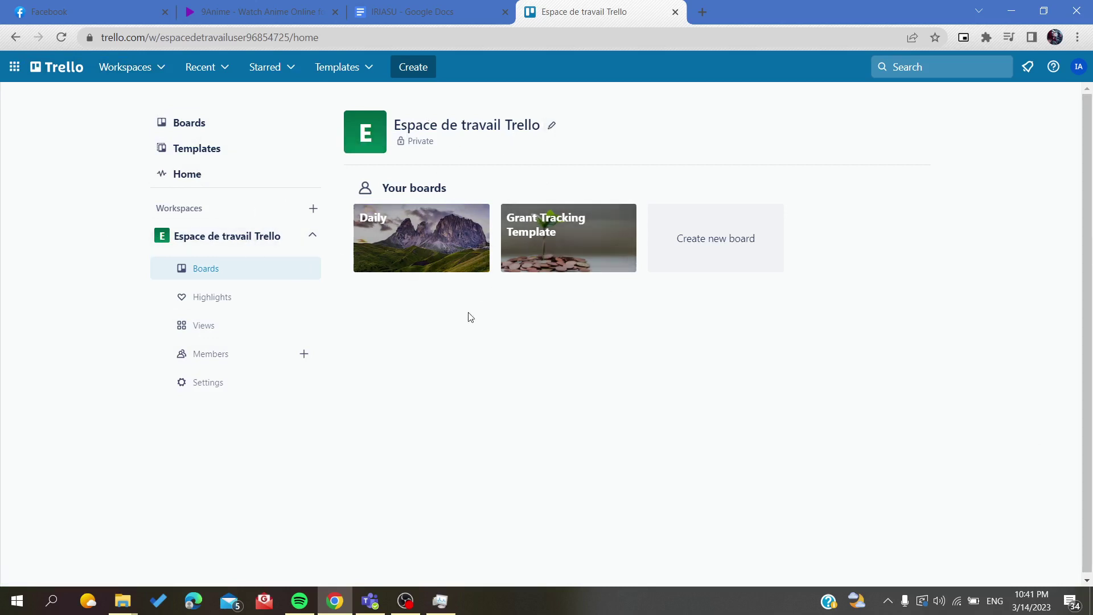
Open the Daily board and show its Print and export choices: Print, Export as CSV, Export as JSON
left_click(384, 241)
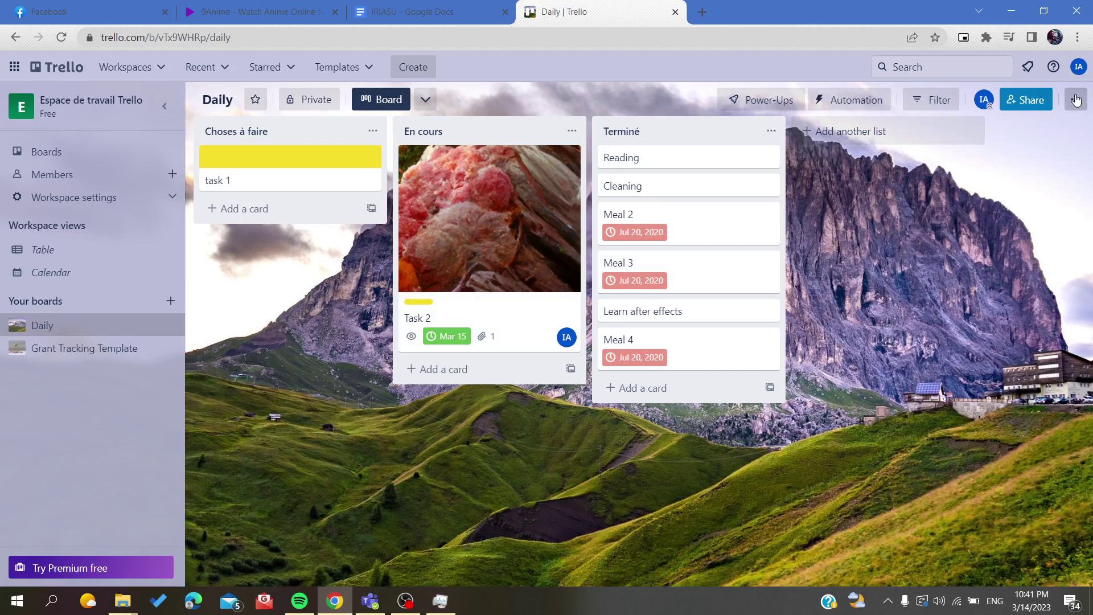
left_click(1076, 101)
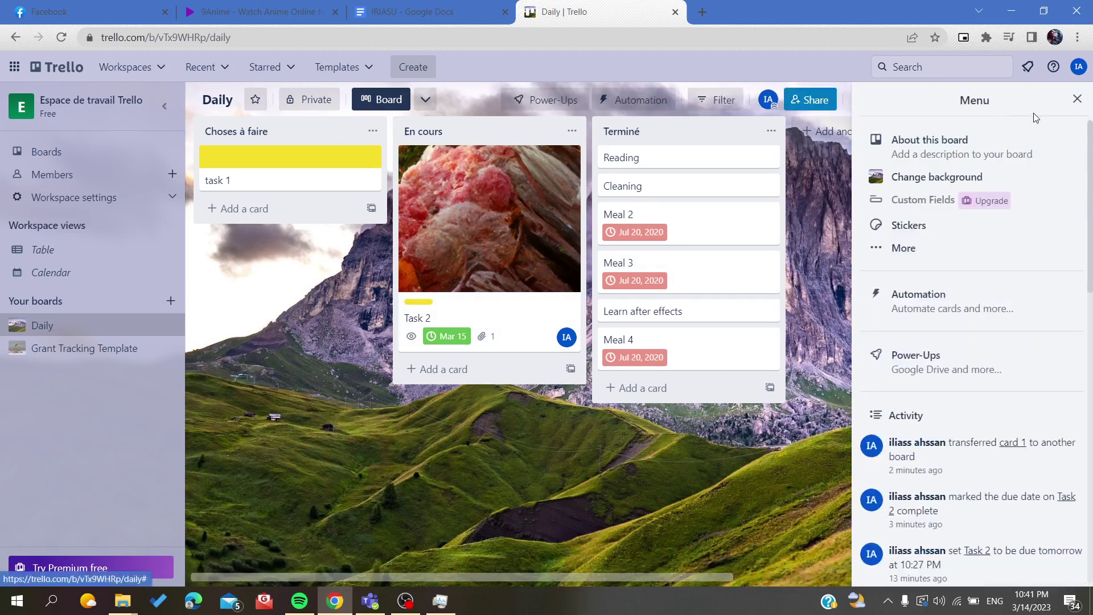
left_click(884, 254)
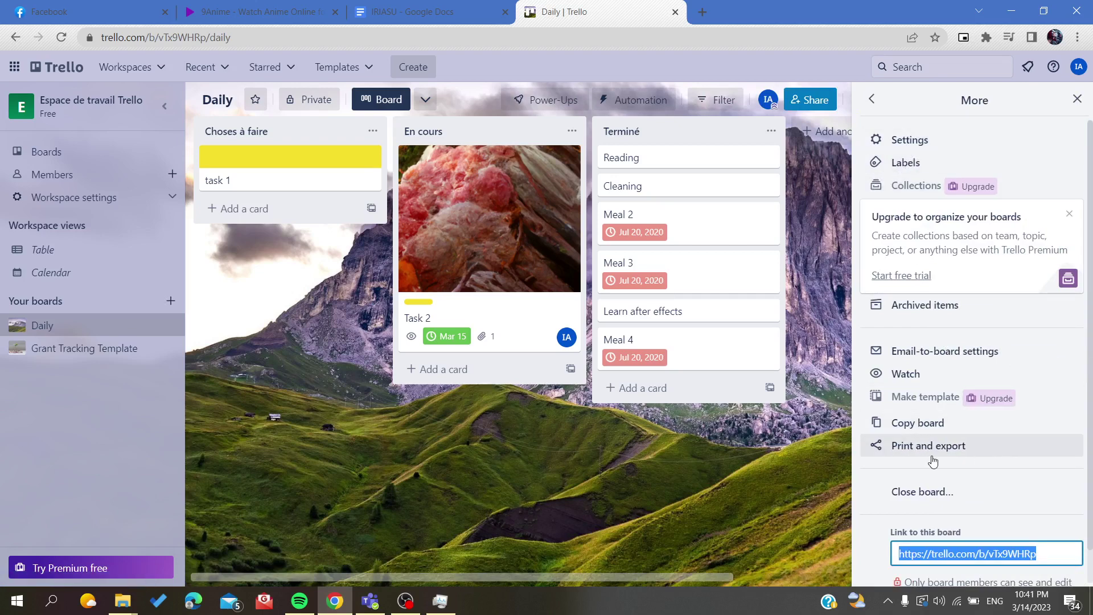
scroll(920, 459, "down", 1)
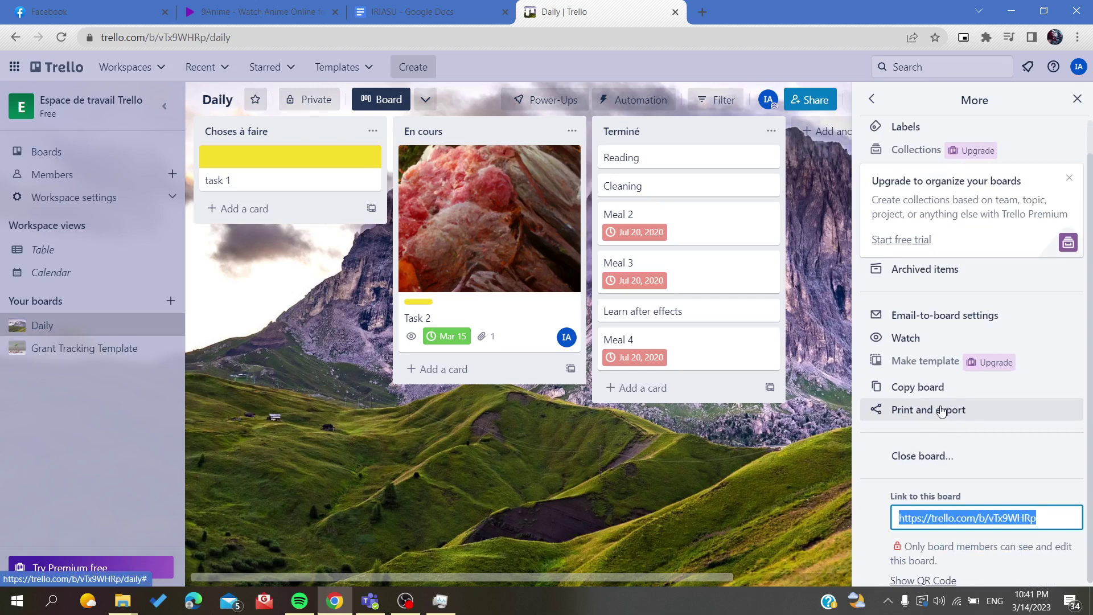
left_click(944, 410)
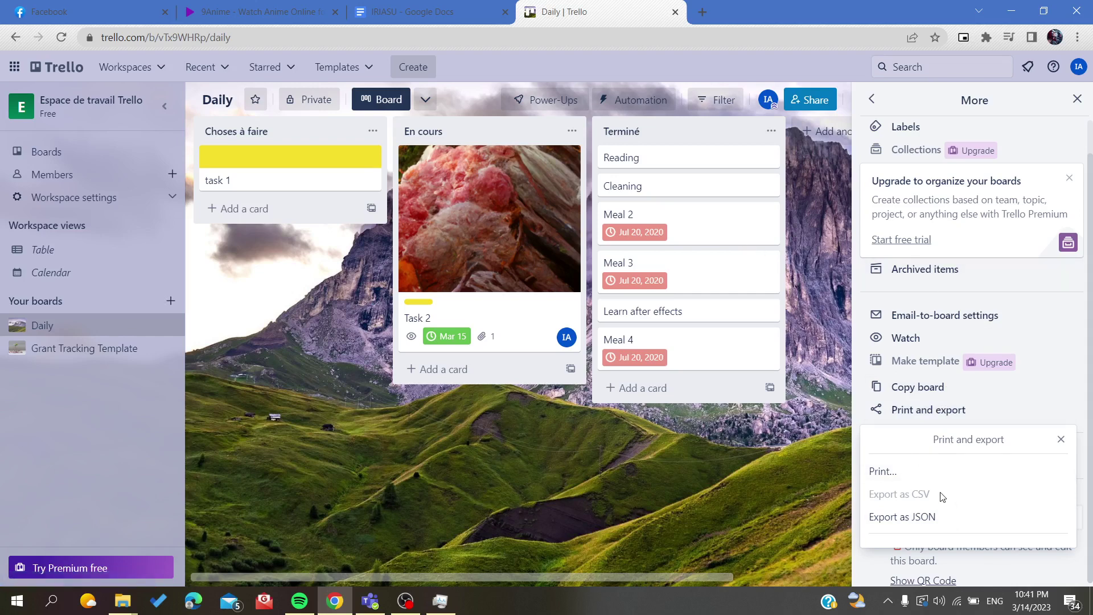
Highlight the greyed-out Export as CSV text, then dismiss the Print and export popover
left_click_drag(942, 497, 866, 499)
left_click(893, 502)
left_click_drag(939, 496, 866, 505)
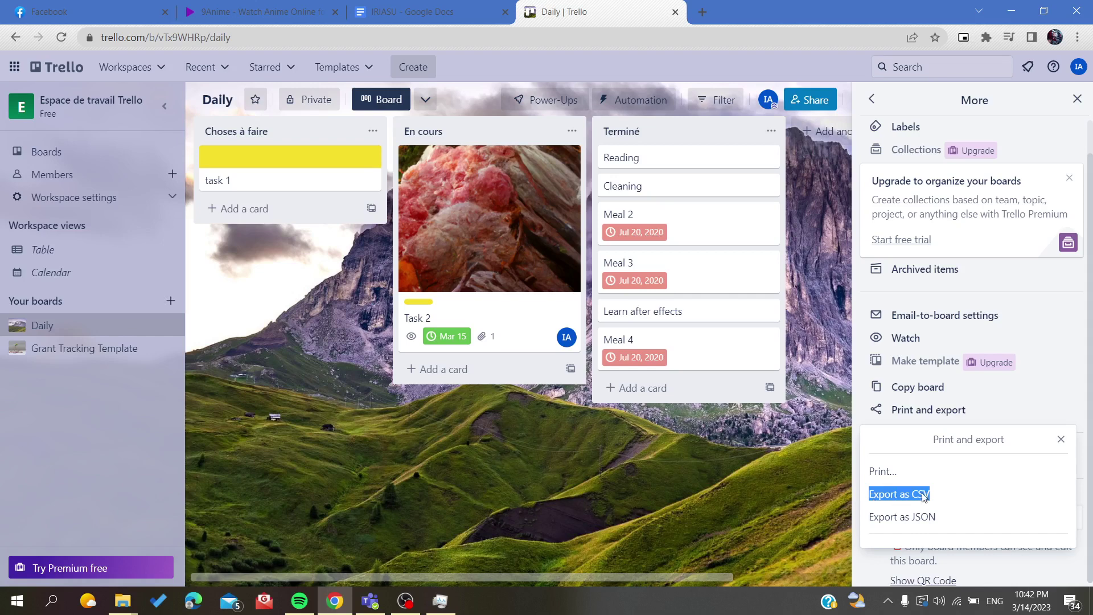
left_click_drag(924, 497, 876, 501)
left_click(915, 507)
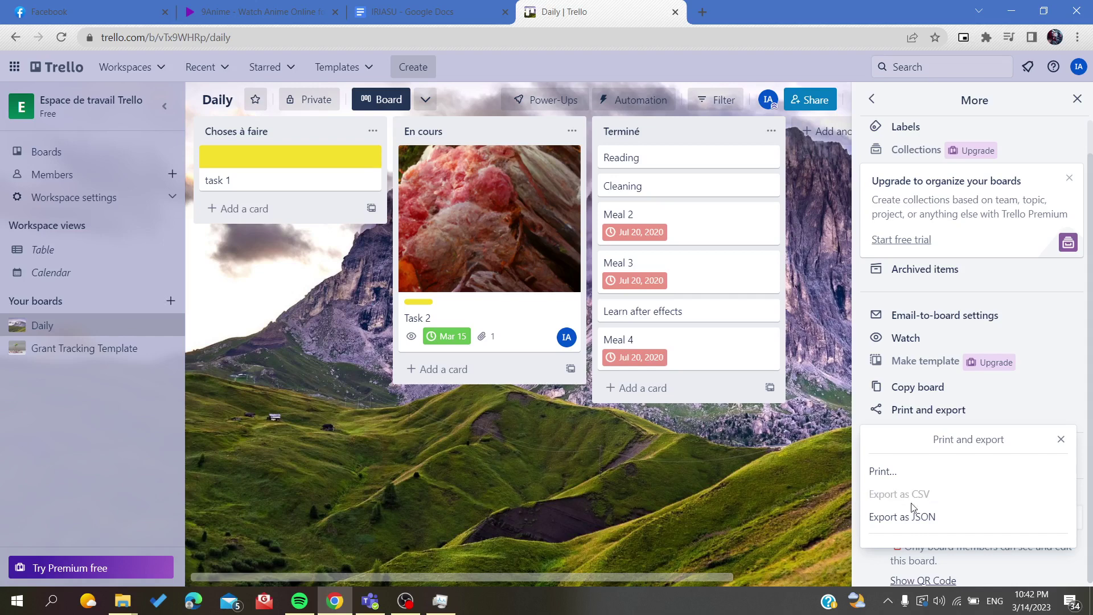
left_click(66, 503)
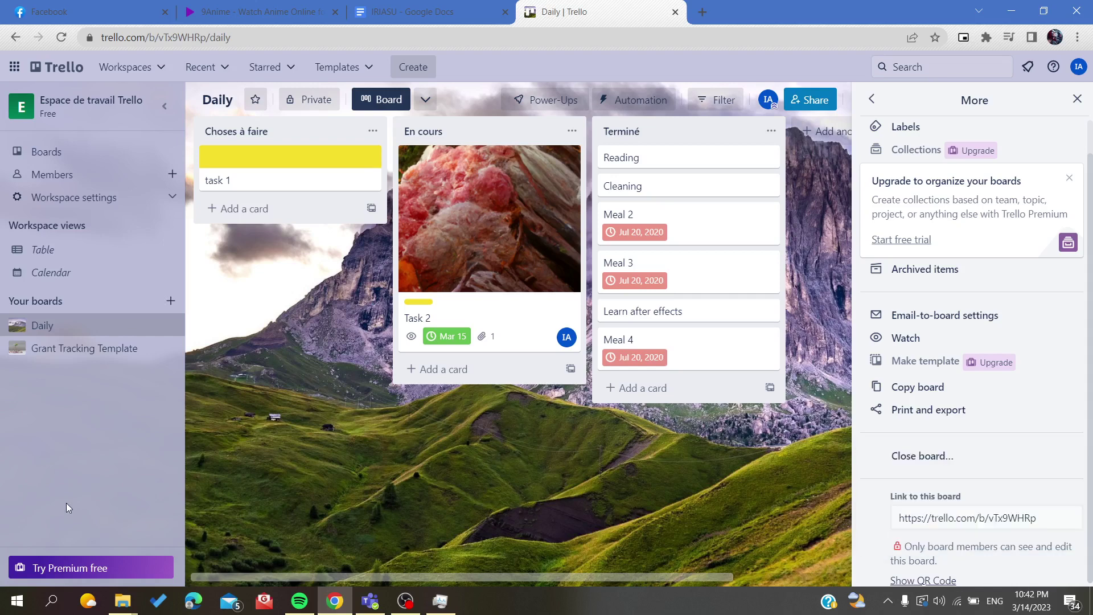
left_click(51, 570)
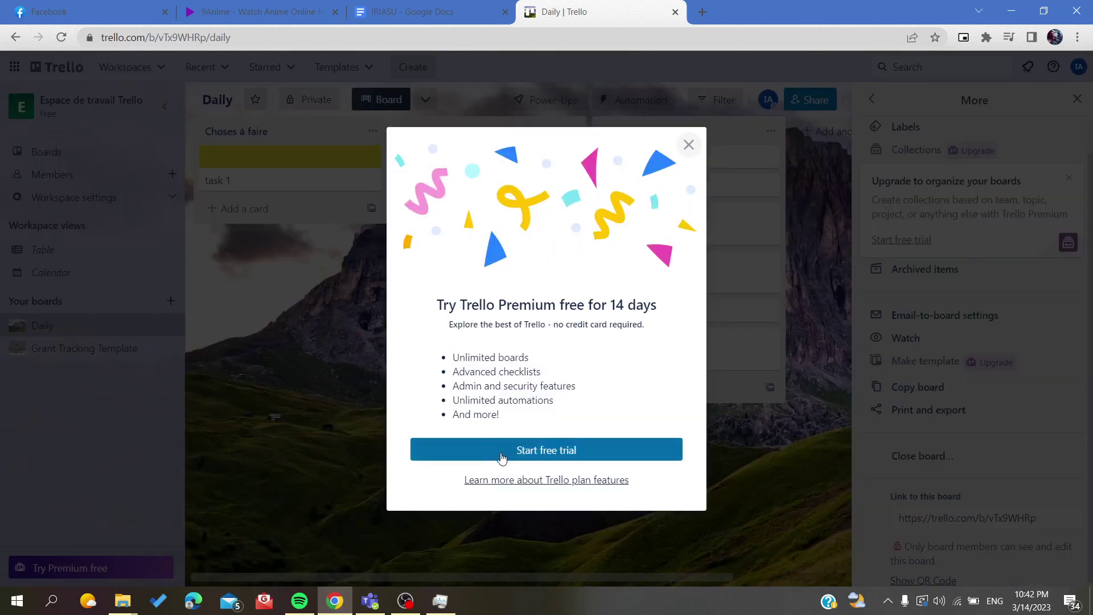
left_click(501, 480)
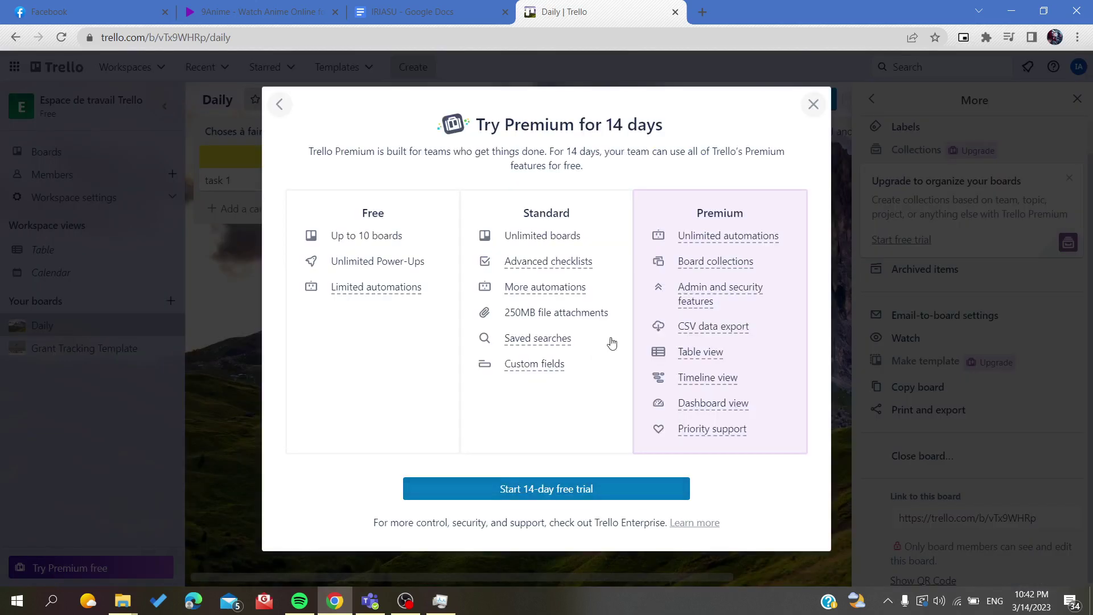
double_click(709, 210)
left_click_drag(740, 337, 665, 336)
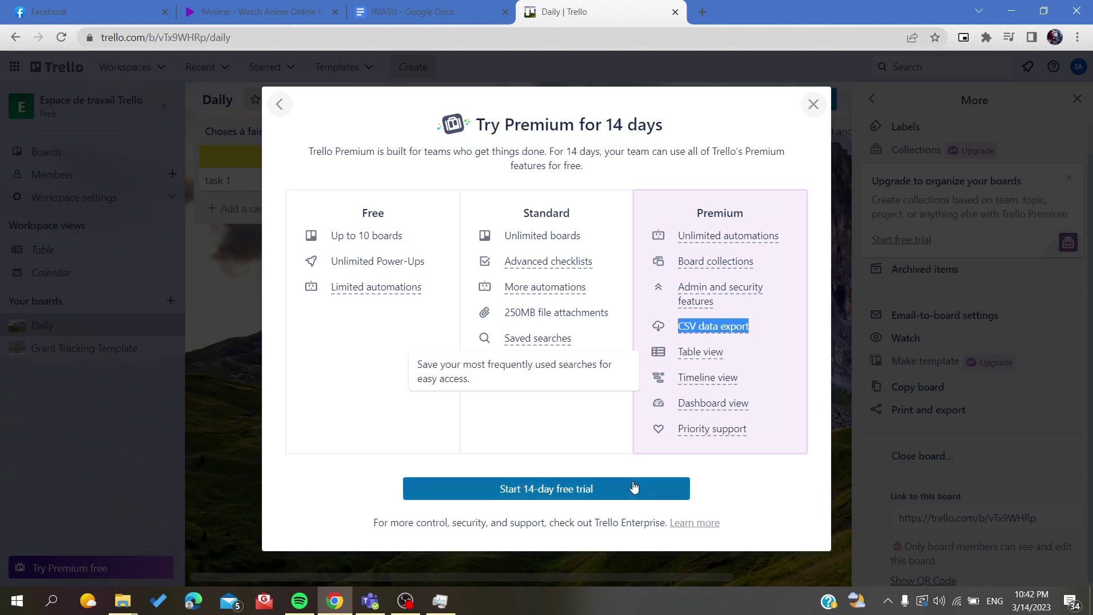
left_click_drag(483, 126, 626, 152)
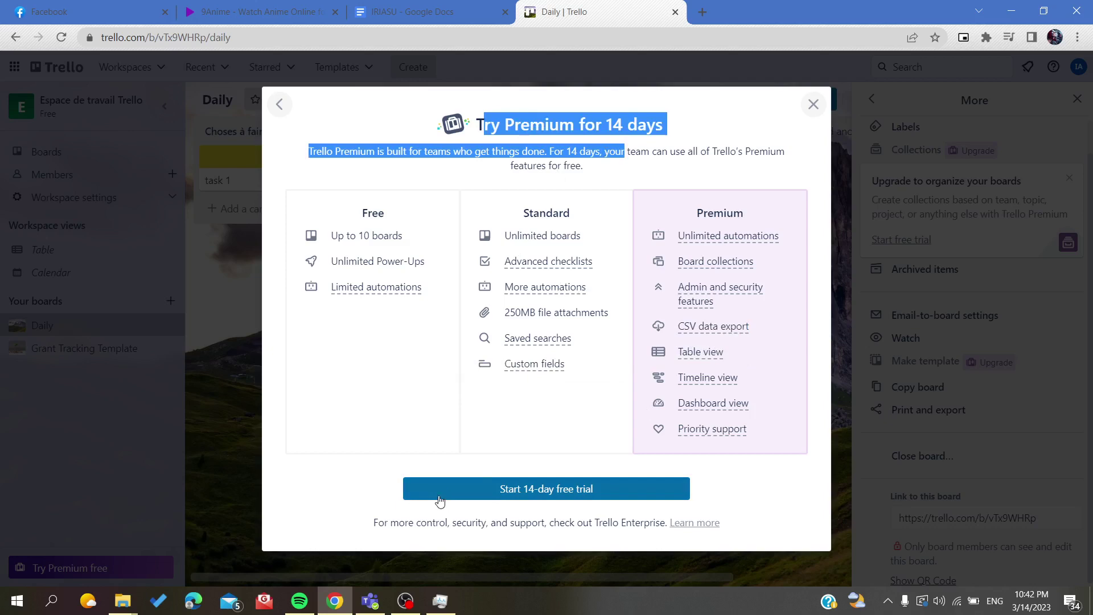
left_click(813, 105)
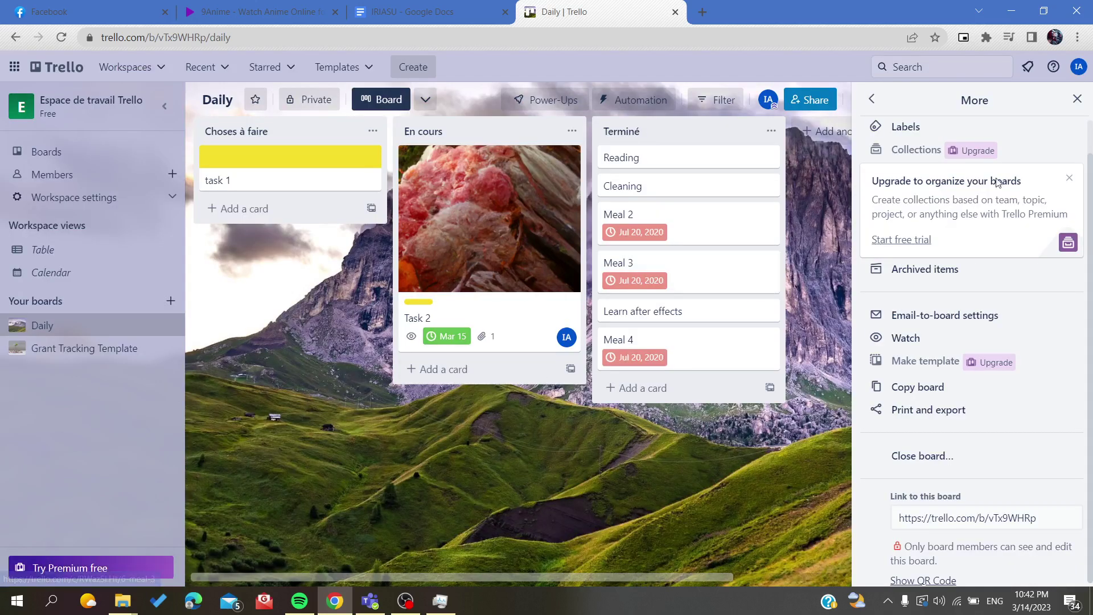
Start the 14-day Premium free trial from the board's settings panel
left_click(1075, 101)
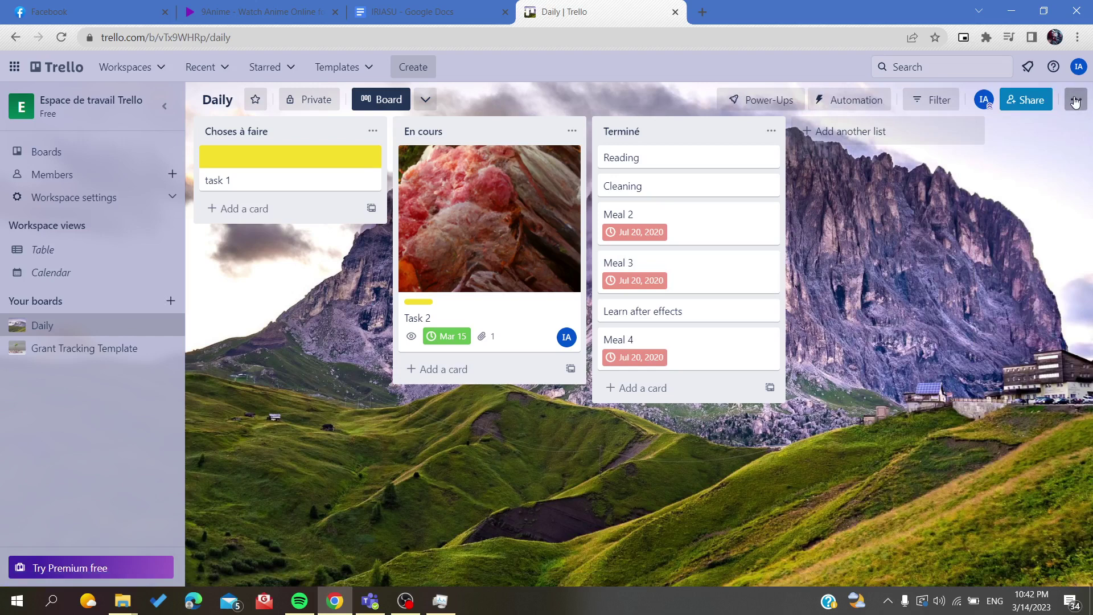
left_click(1075, 101)
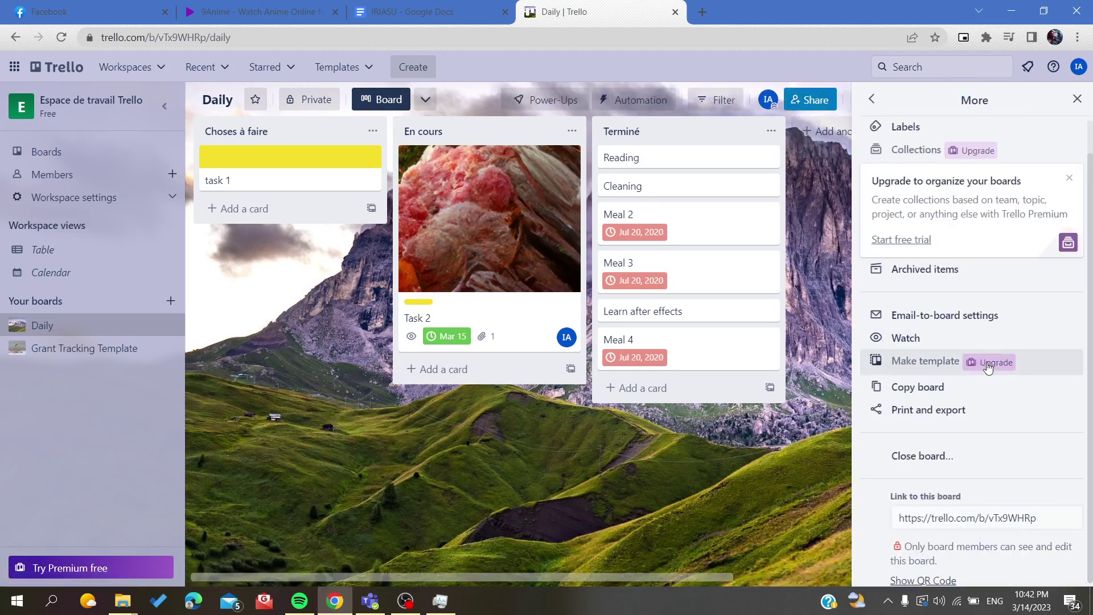
left_click(981, 151)
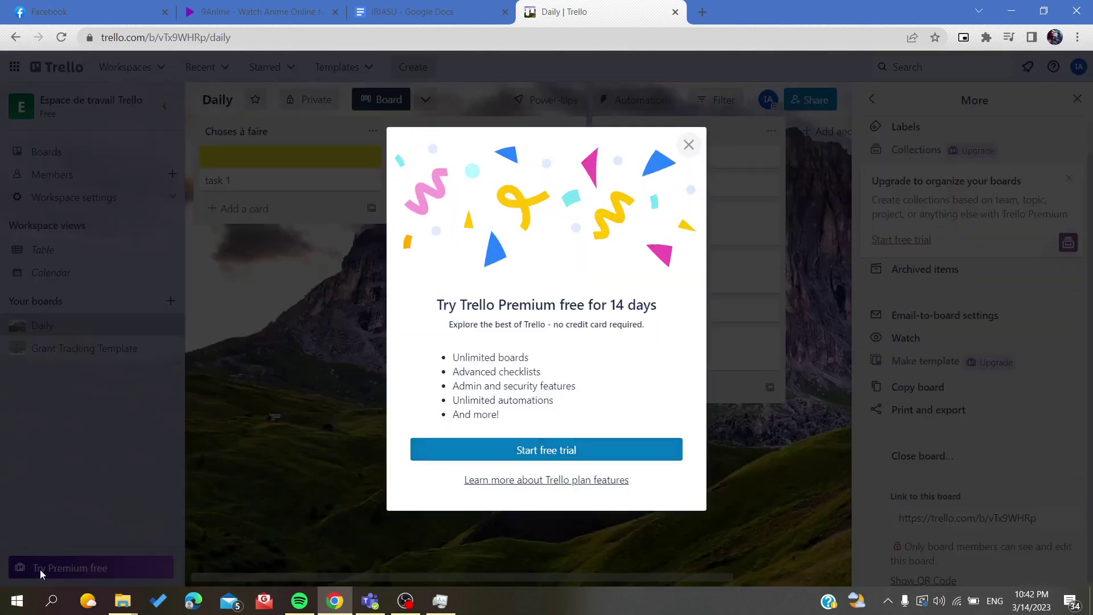
left_click(540, 453)
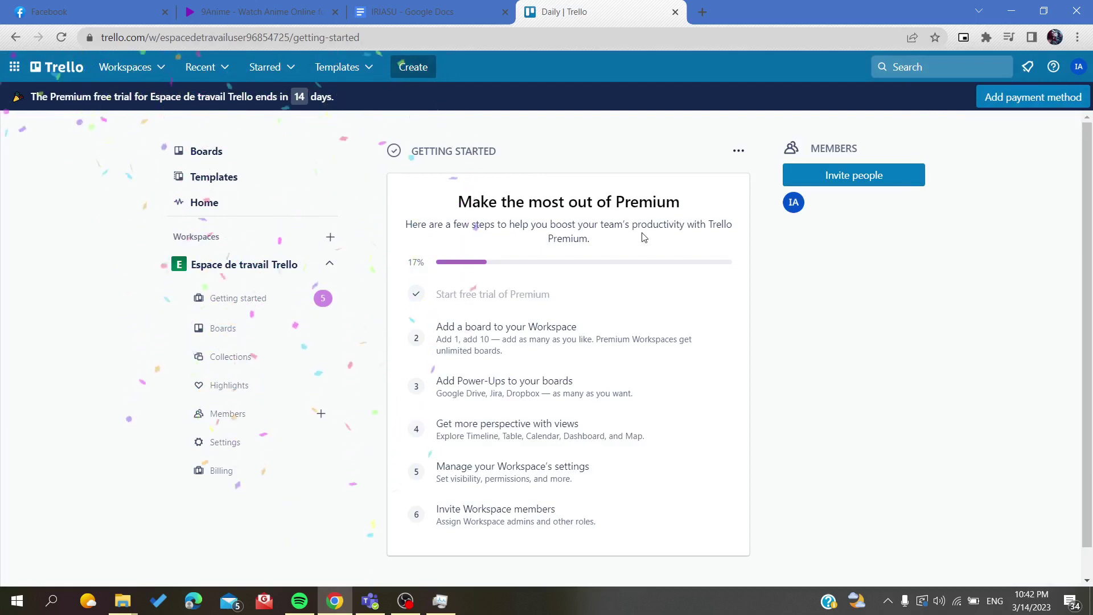
Scroll the Getting started checklist and highlight the Create your Workspace step
left_click_drag(489, 202, 671, 225)
scroll(674, 228, "down", 1)
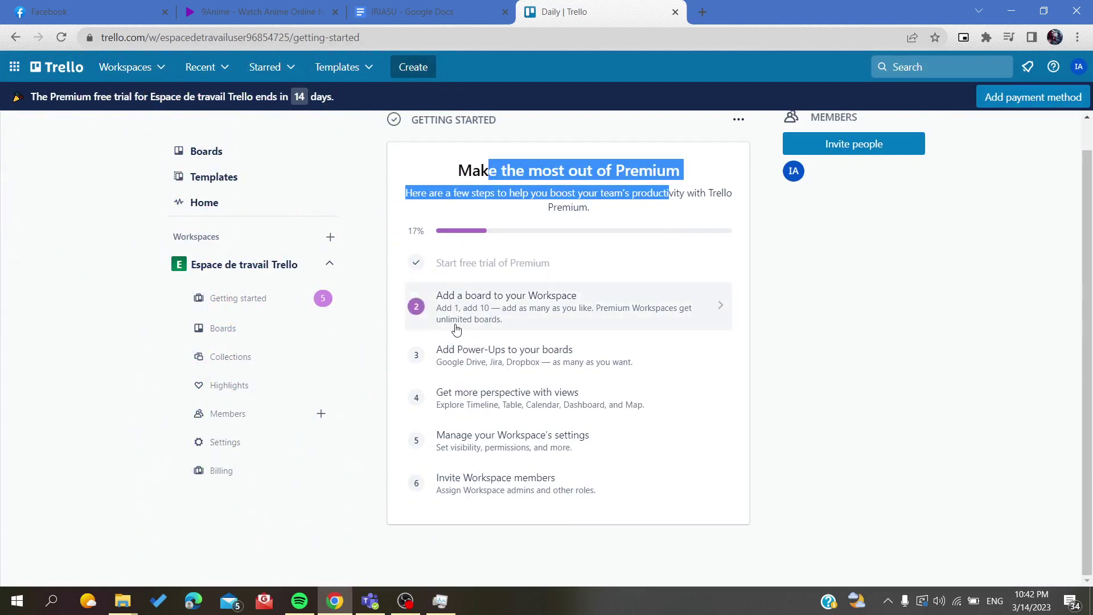
left_click_drag(451, 262, 543, 280)
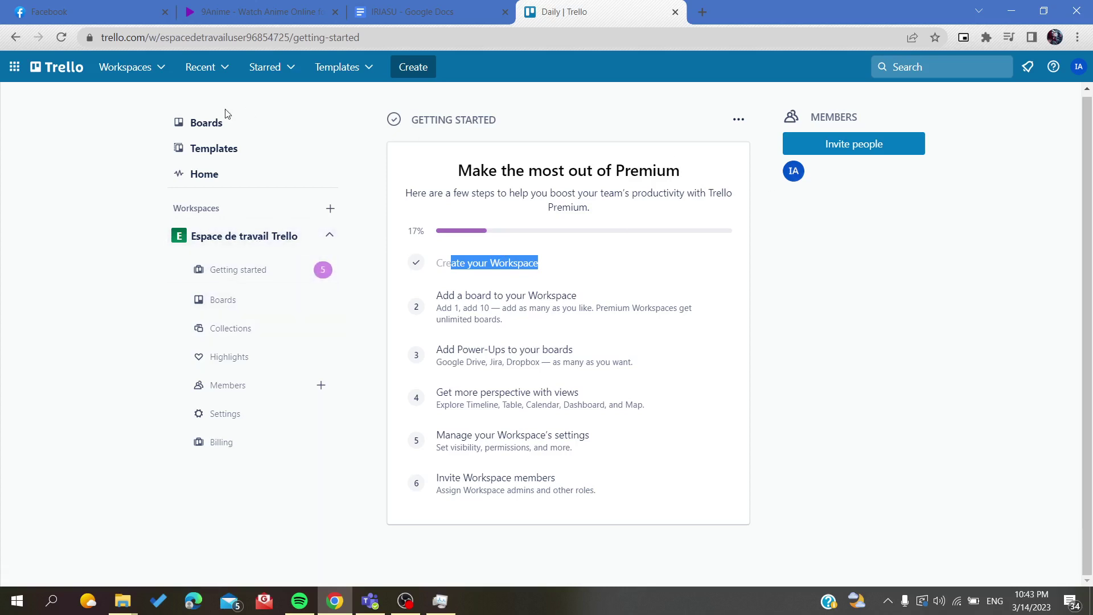
Export the Daily board via More > Print and export > Export as CSV, then open the downloaded file
left_click(235, 300)
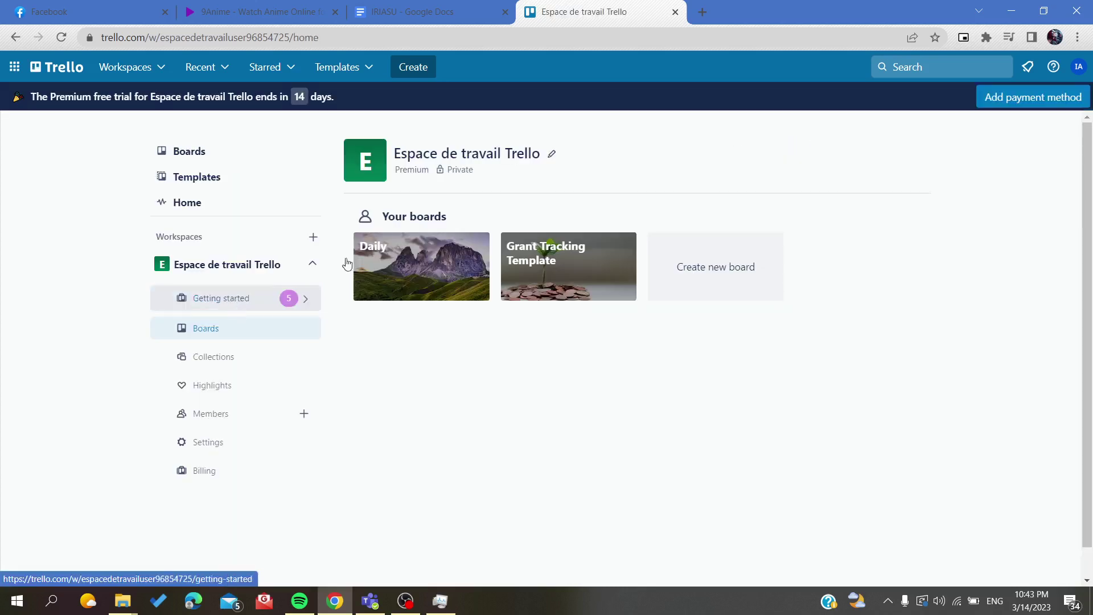
left_click(422, 266)
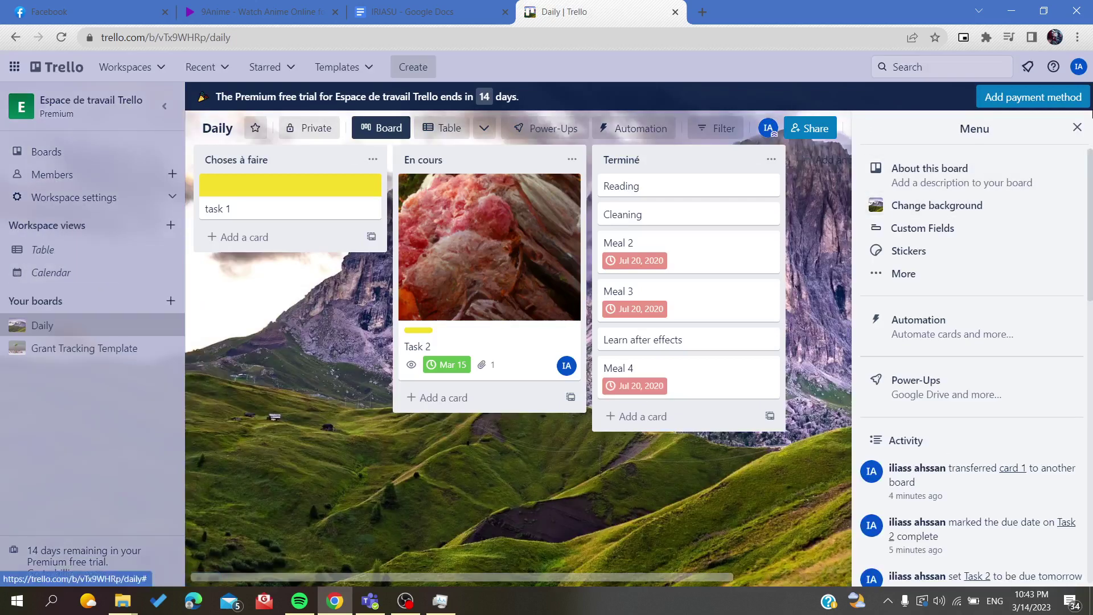
scroll(914, 377, "down", 1)
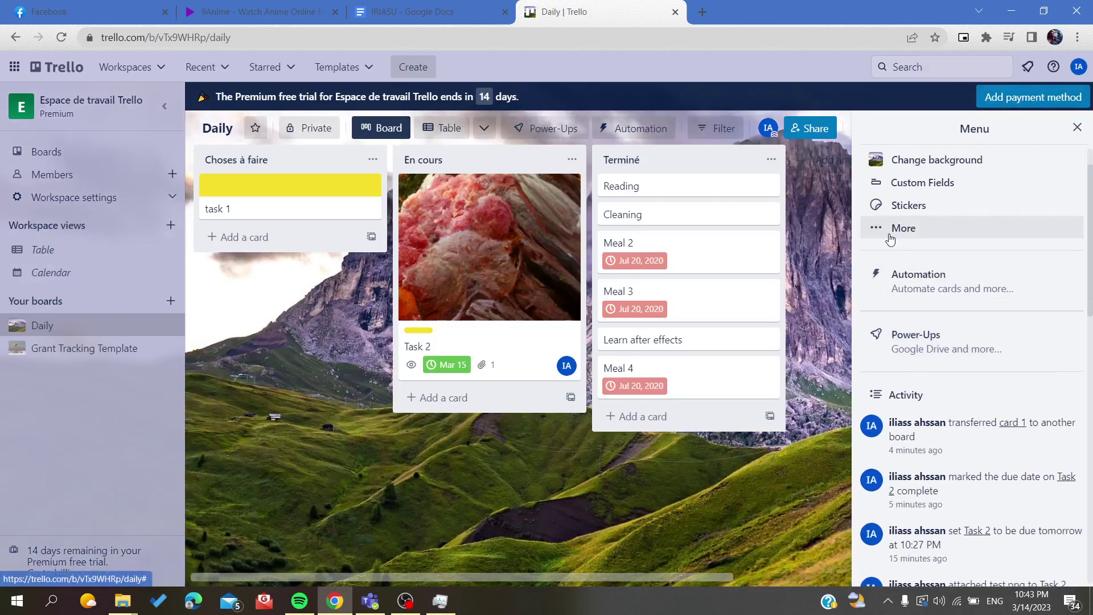
left_click(891, 234)
left_click(896, 376)
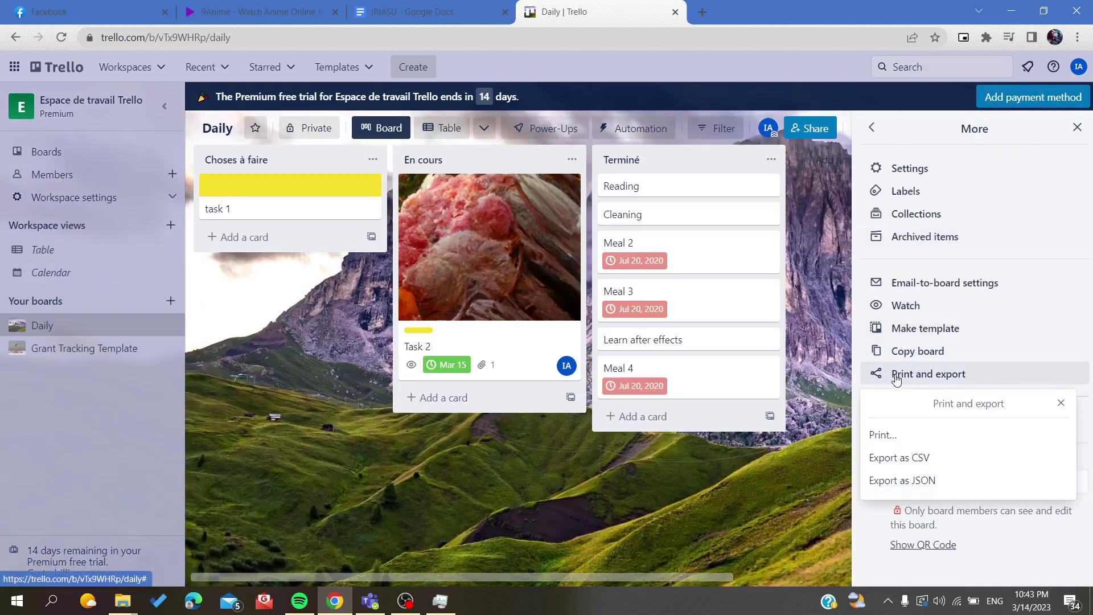
left_click(896, 459)
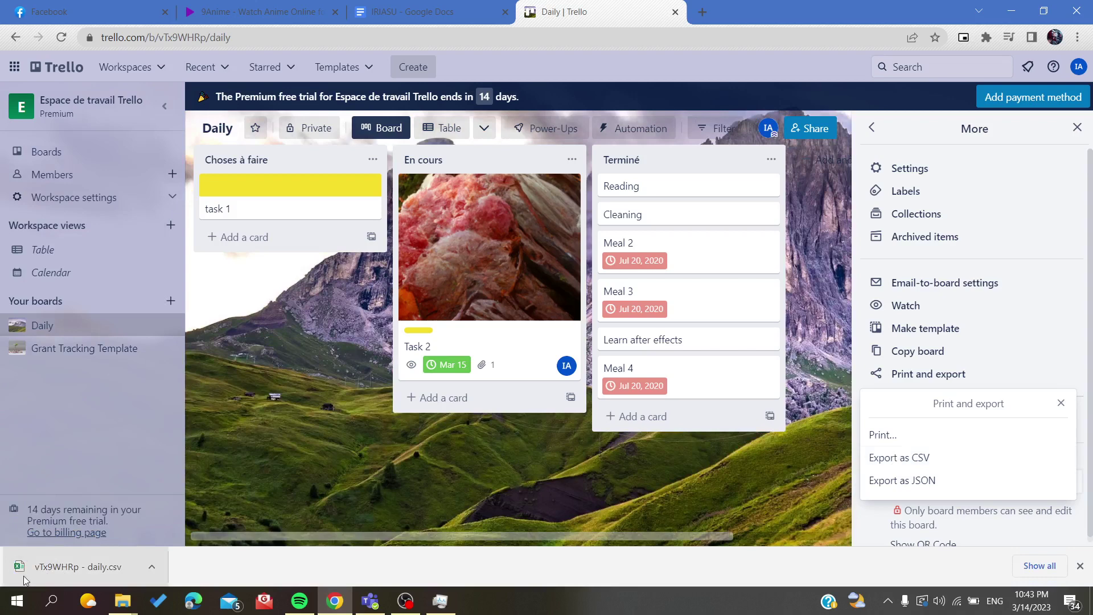
left_click(33, 568)
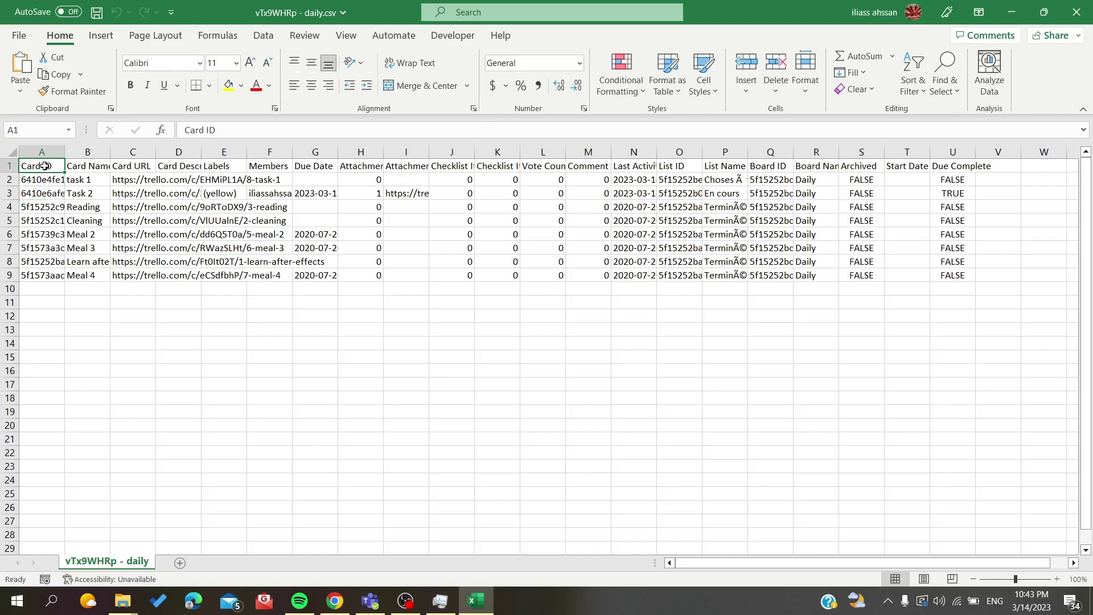
Look over the card rows in Excel, enter 5 in cell I24, then return to Trello
left_click_drag(803, 402, 34, 167)
left_click(359, 371)
left_click_drag(1045, 398, 2, 211)
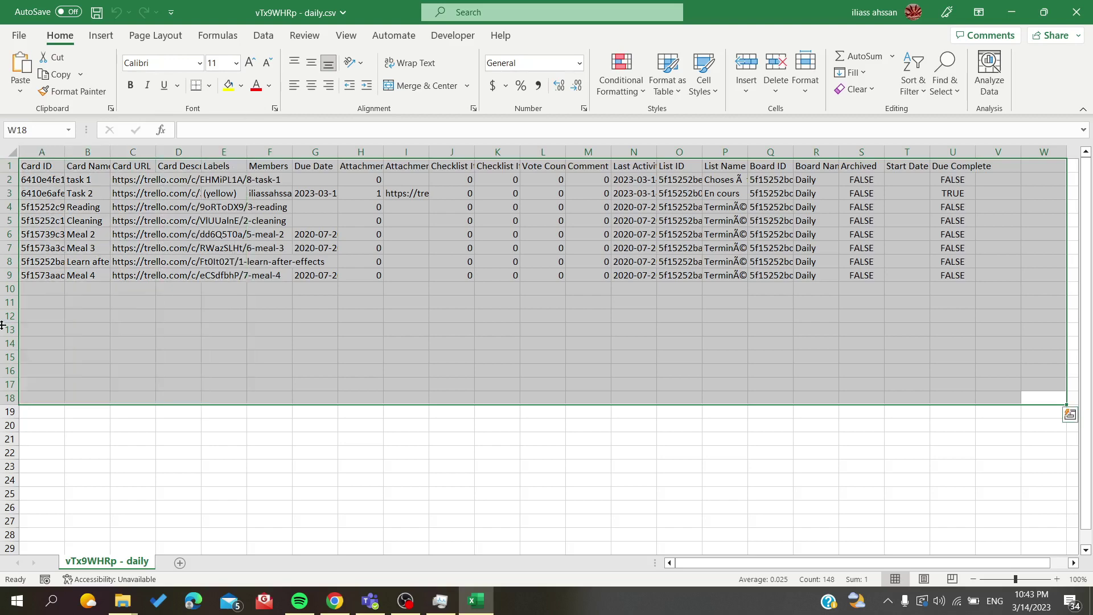
type("5")
left_click(406, 480)
type("5")
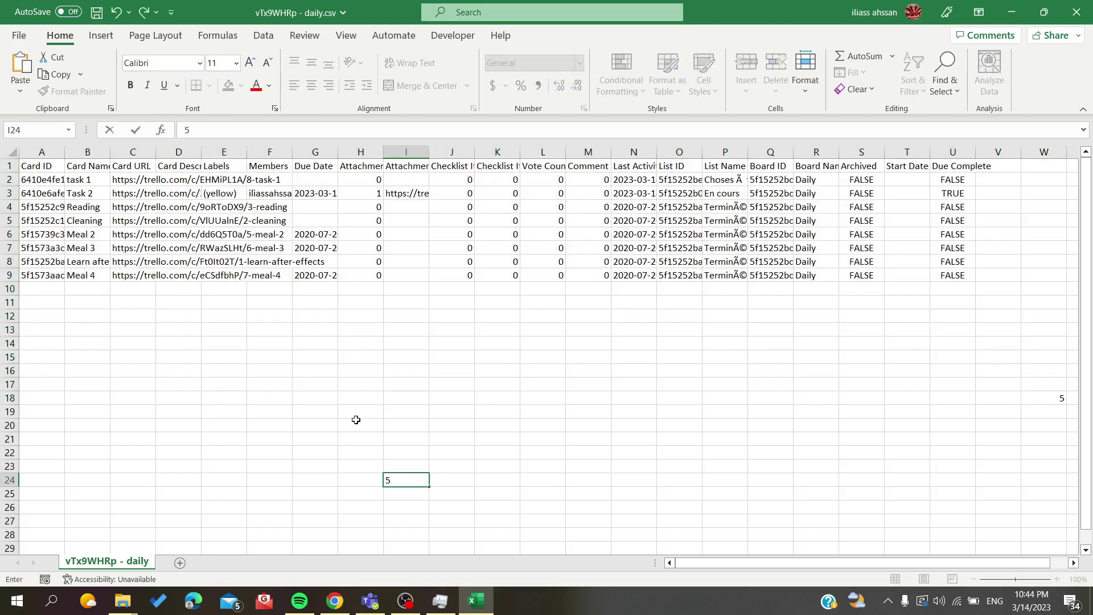
left_click(335, 600)
middle_click(753, 22)
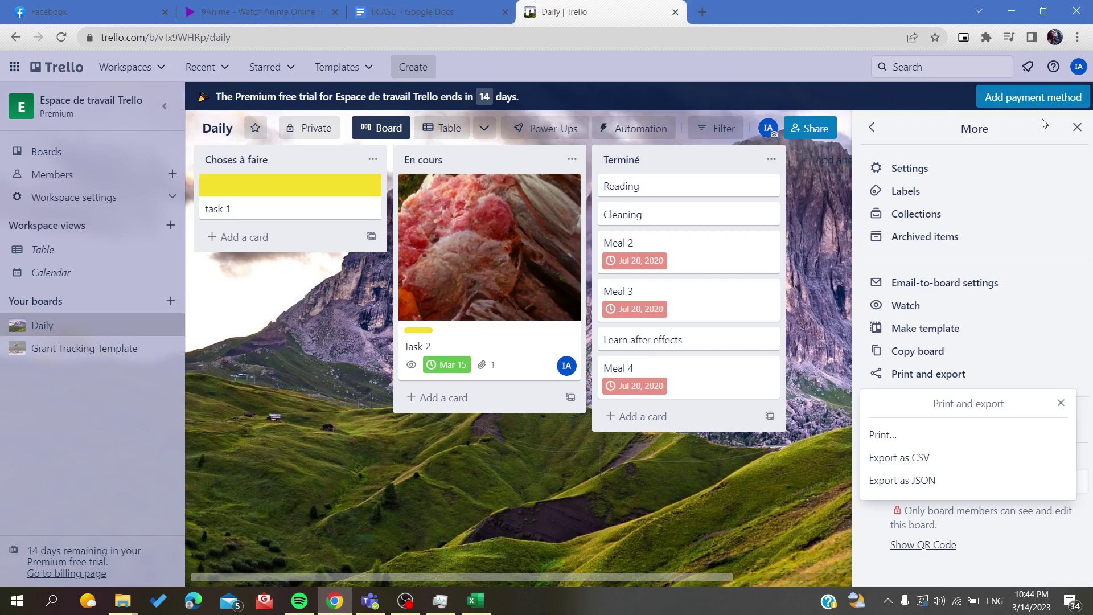
Open the Daily board's Print dialog, keep Microsoft Print to PDF as destination, then cancel
left_click(900, 373)
left_click(900, 374)
left_click(880, 433)
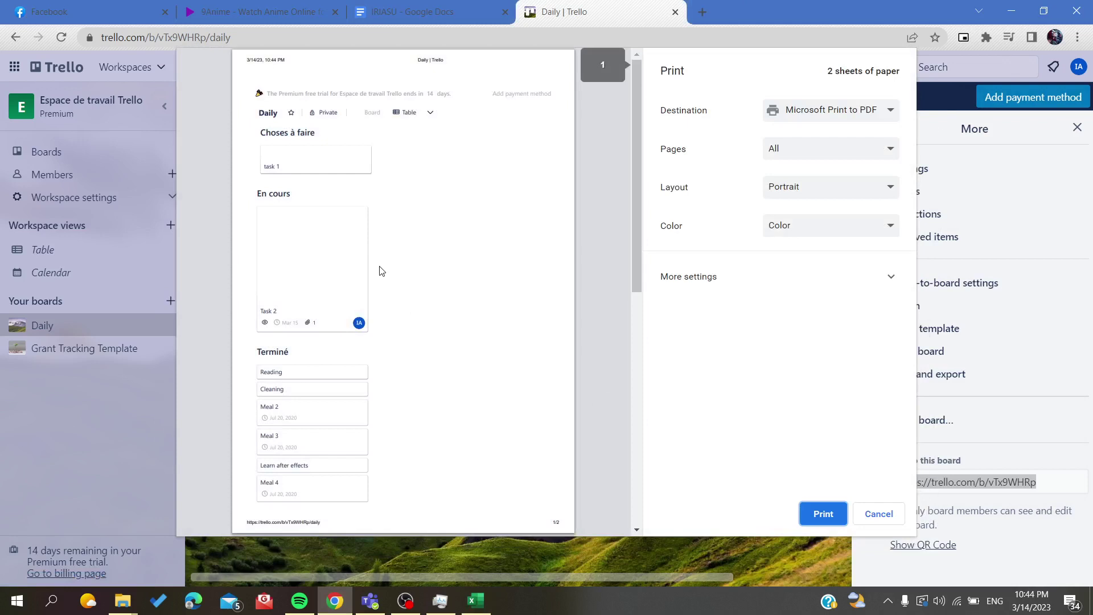
scroll(316, 360, "down", 5)
scroll(317, 360, "up", 3)
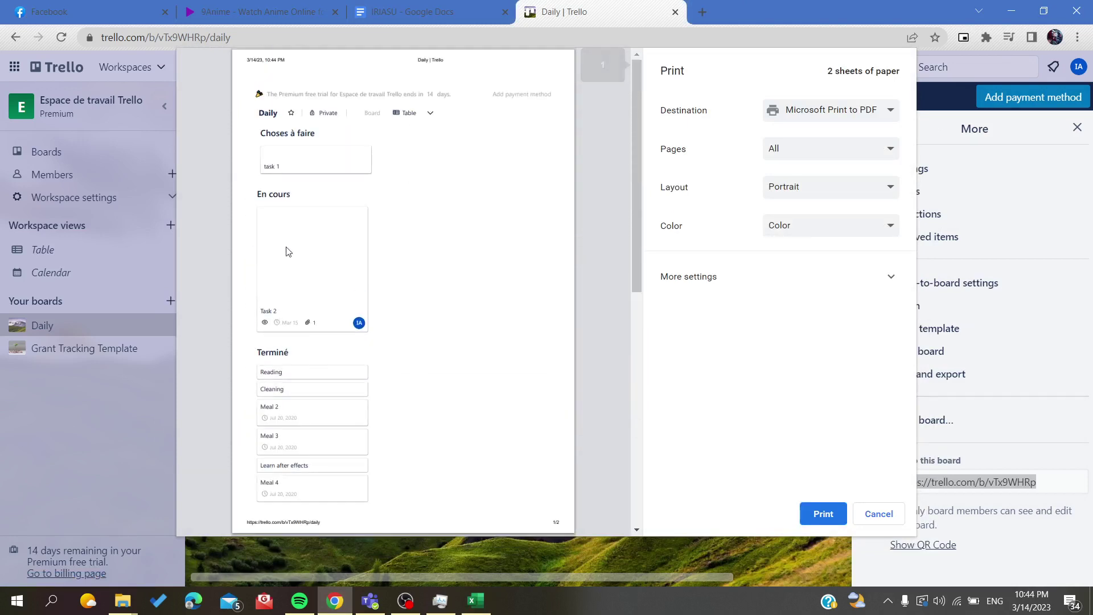
left_click(806, 115)
left_click(420, 211)
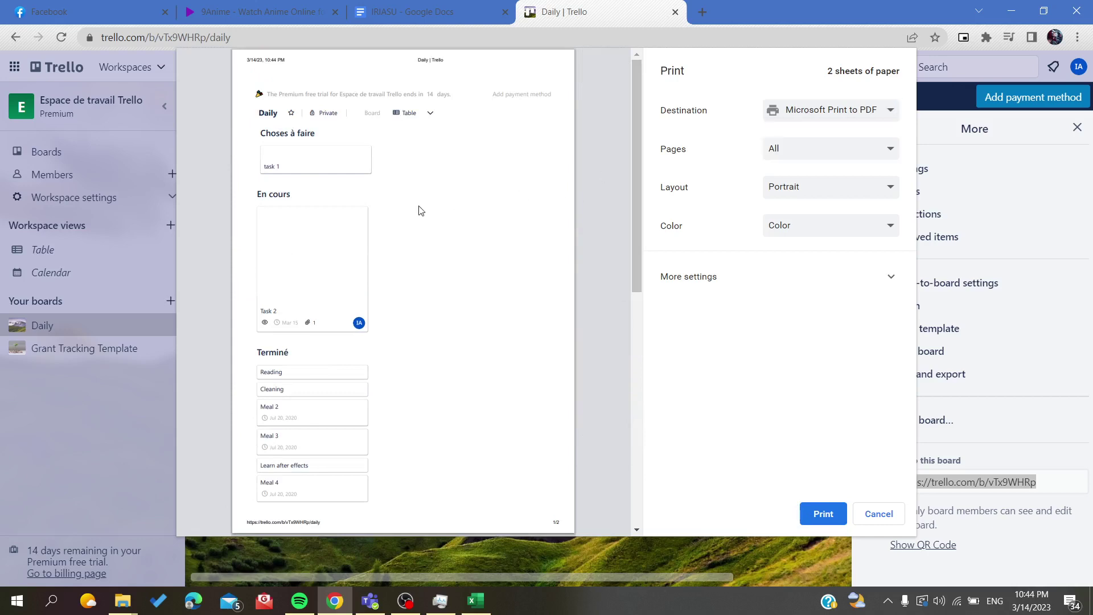
scroll(341, 399, "down", 5)
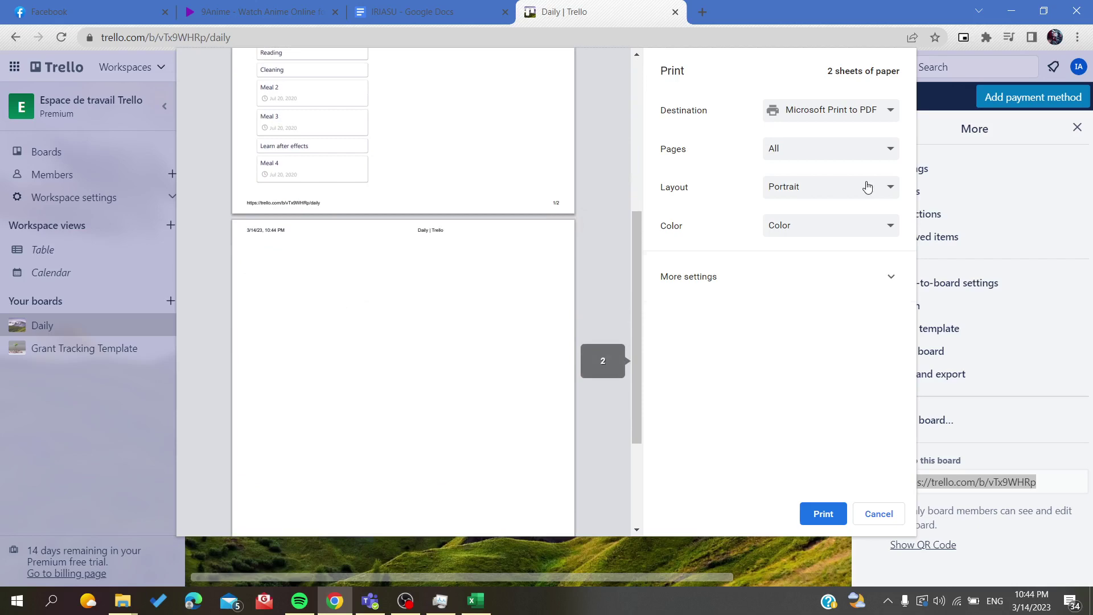
left_click(879, 514)
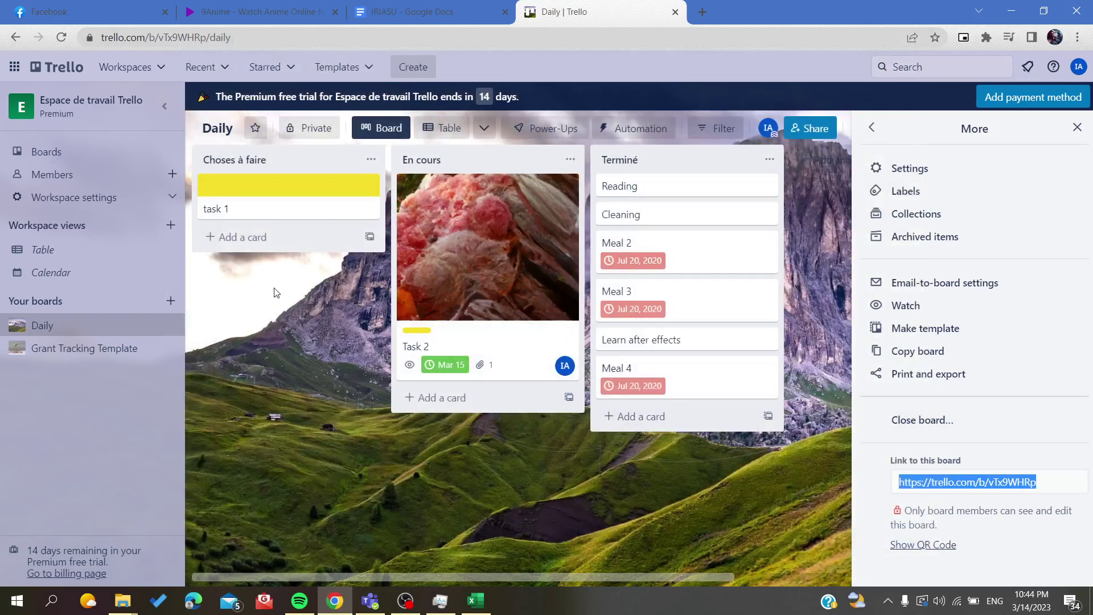
Back in the daily CSV in Excel, confirm the 5 in cell I24, leaving M15 selected
left_click(476, 601)
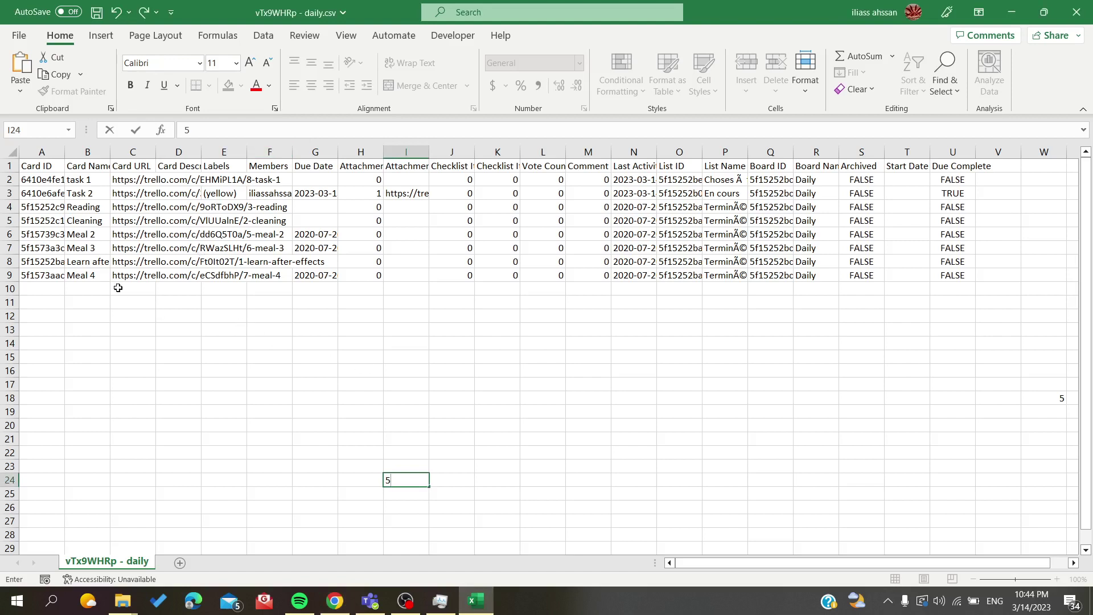
left_click_drag(48, 317, 471, 323)
left_click(596, 363)
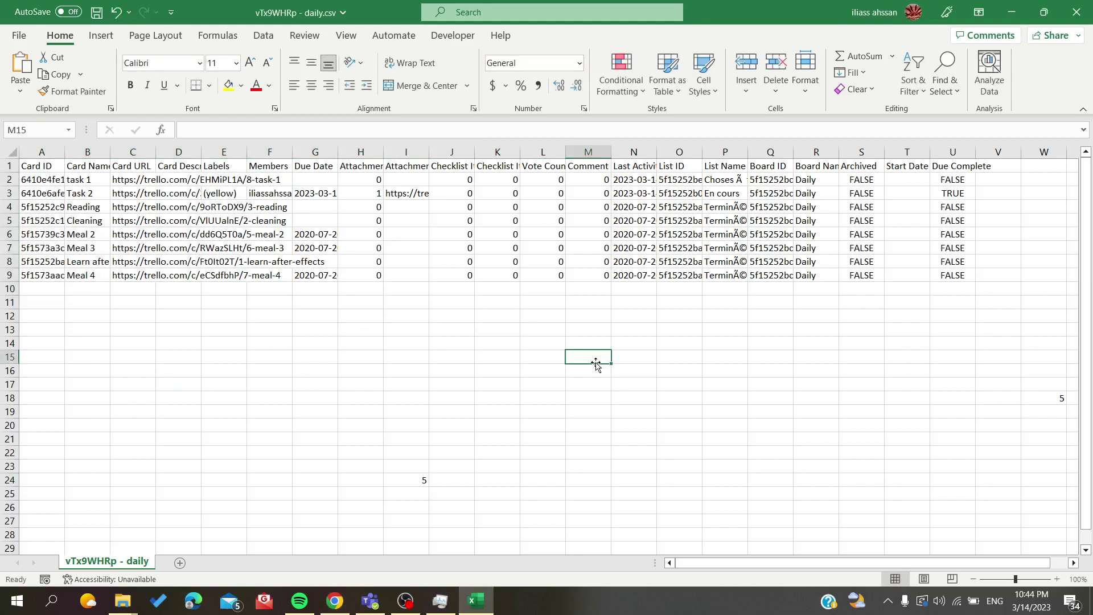